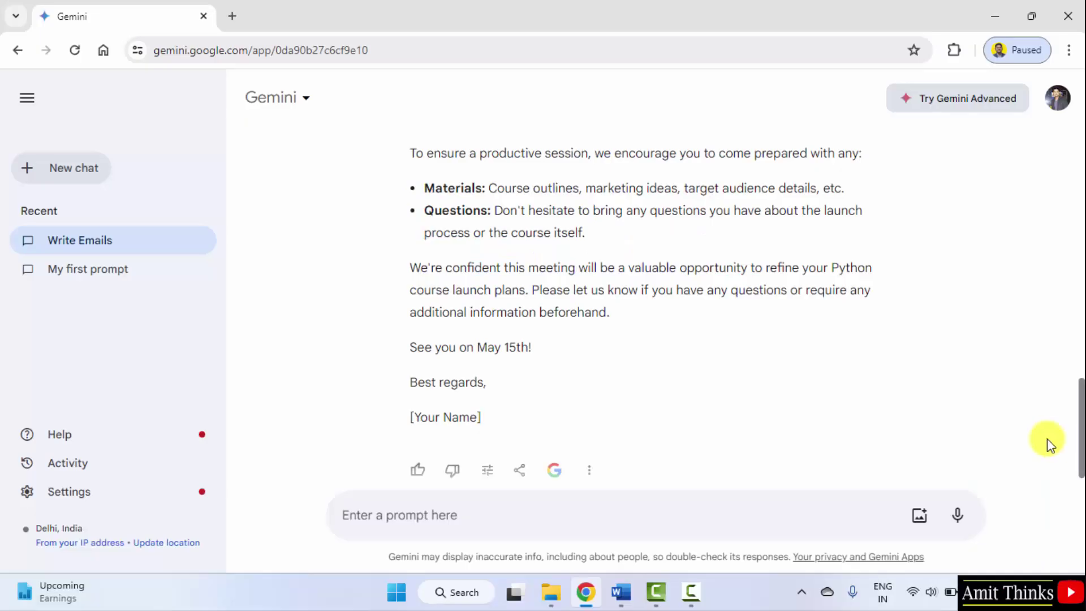
Start a new chat and send 'Write a blog post on IPL 2024.'
left_click(66, 181)
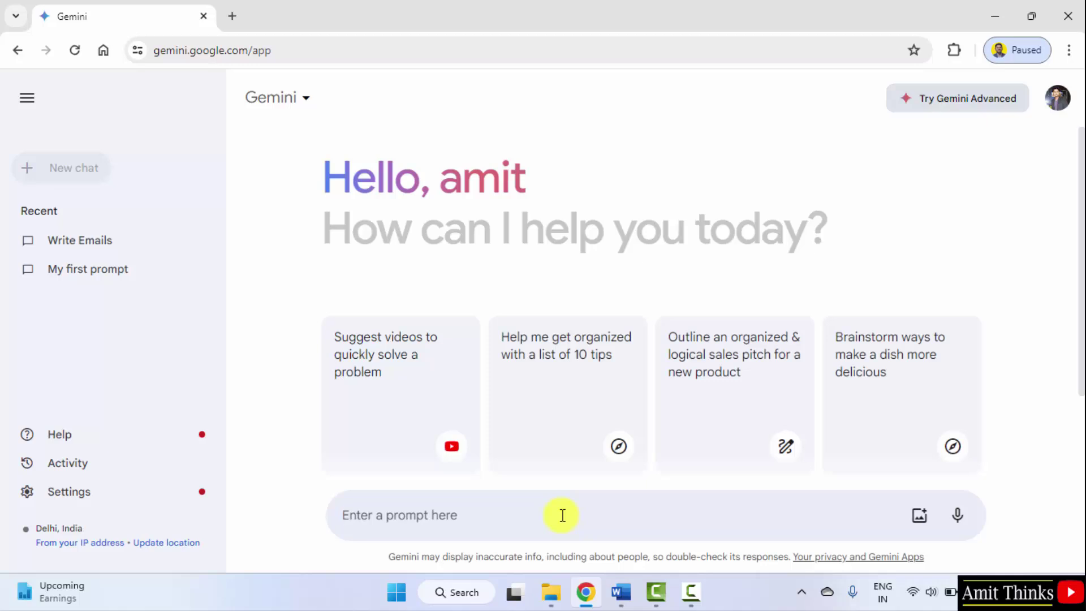
type("Write a bl")
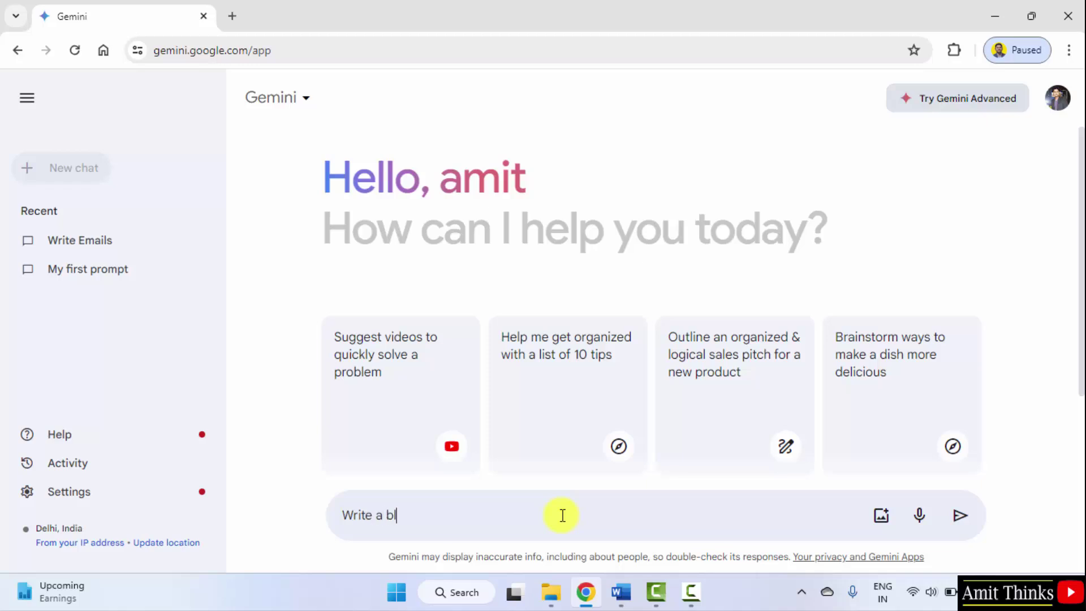
type("og post on IPL 2024")
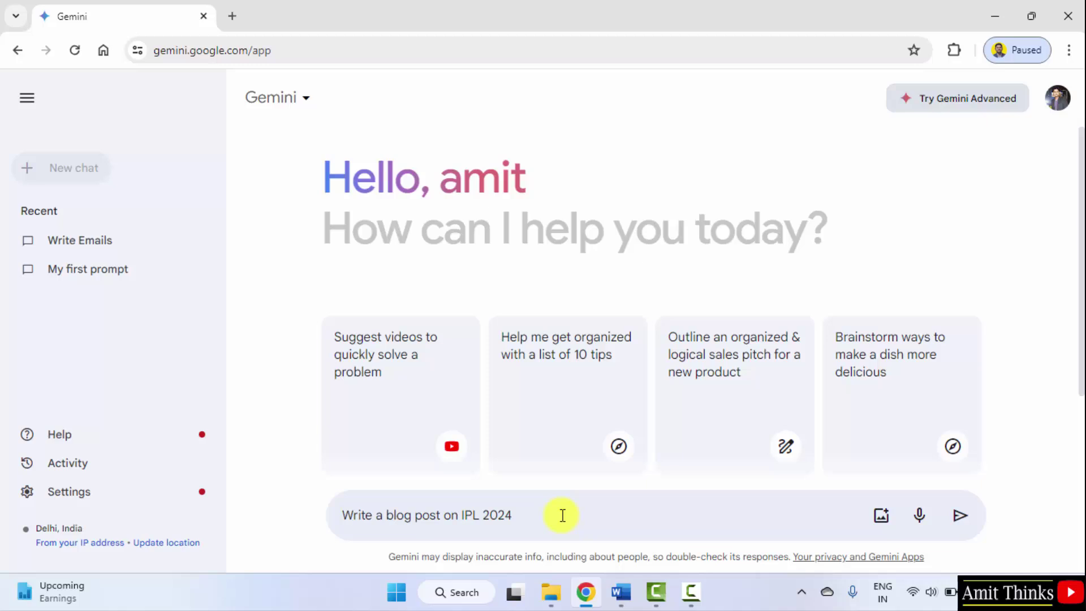
type(". Keep it brief")
key("BackSpace")
key("BackSpace")
key("BackSpace")
key("BackSpace")
key("BackSpace")
key("BackSpace")
key("BackSpace")
key("BackSpace")
key("BackSpace")
key("BackSpace")
key("BackSpace")
key("BackSpace")
key("BackSpace")
key("BackSpace")
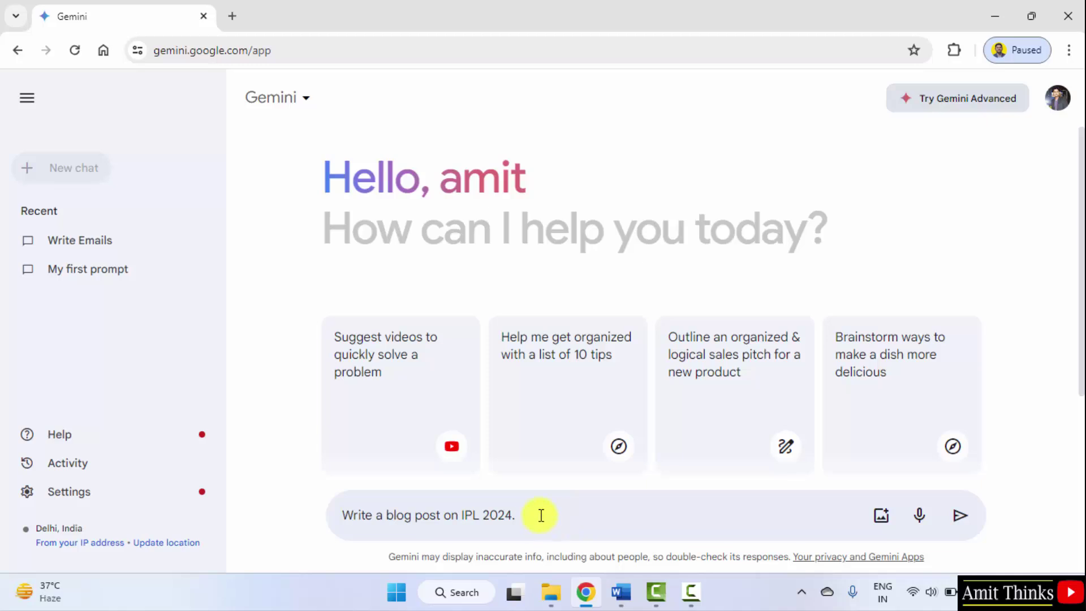
left_click(962, 516)
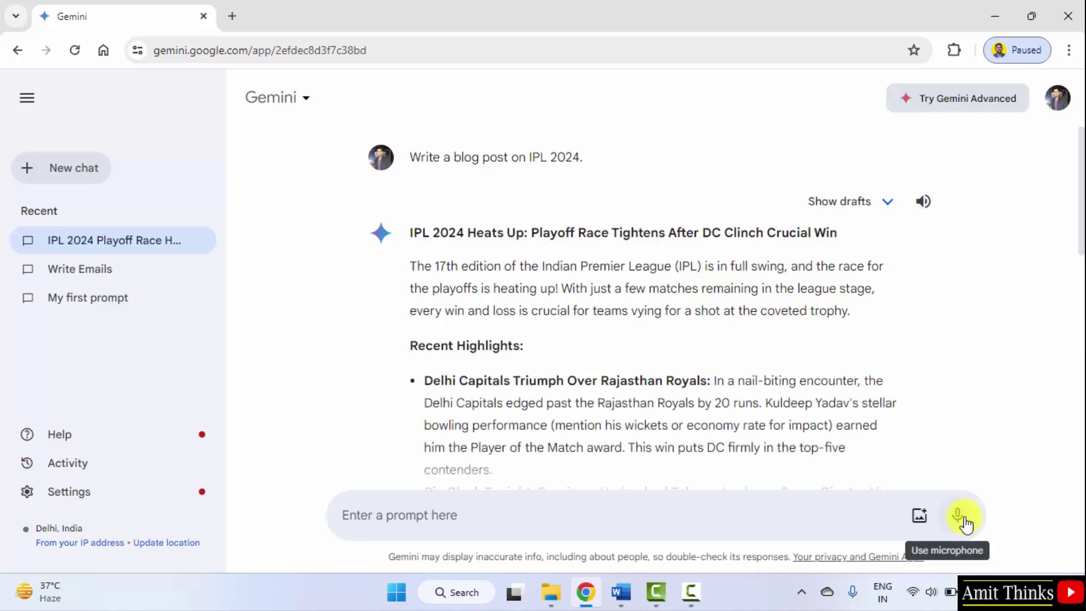
Read through the IPL 2024 post and show, then hide, its alternative drafts
scroll(533, 294, "down", 3)
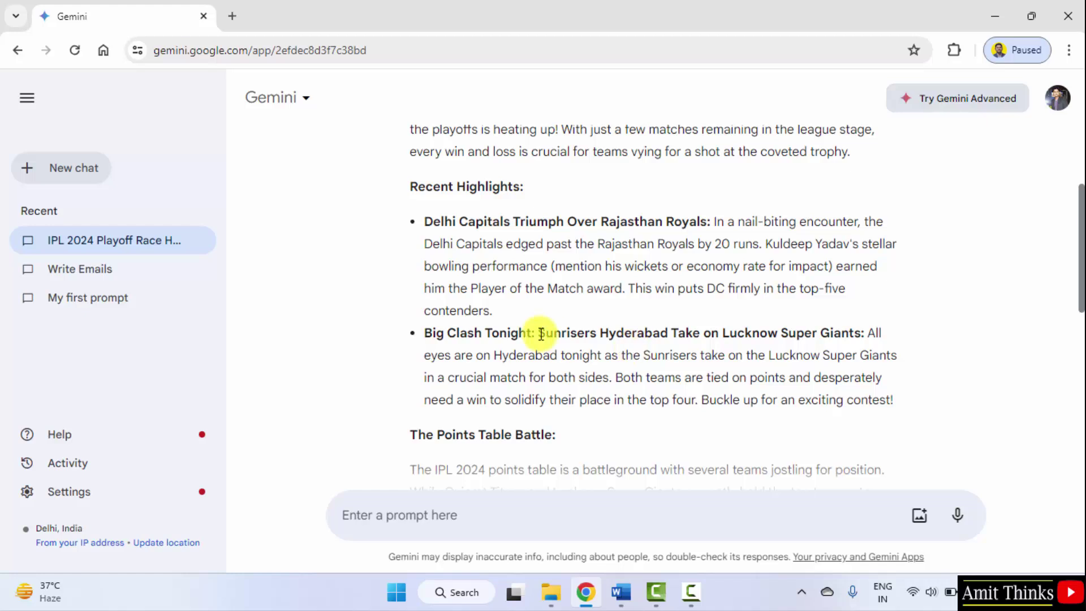
scroll(540, 332, "down", 4)
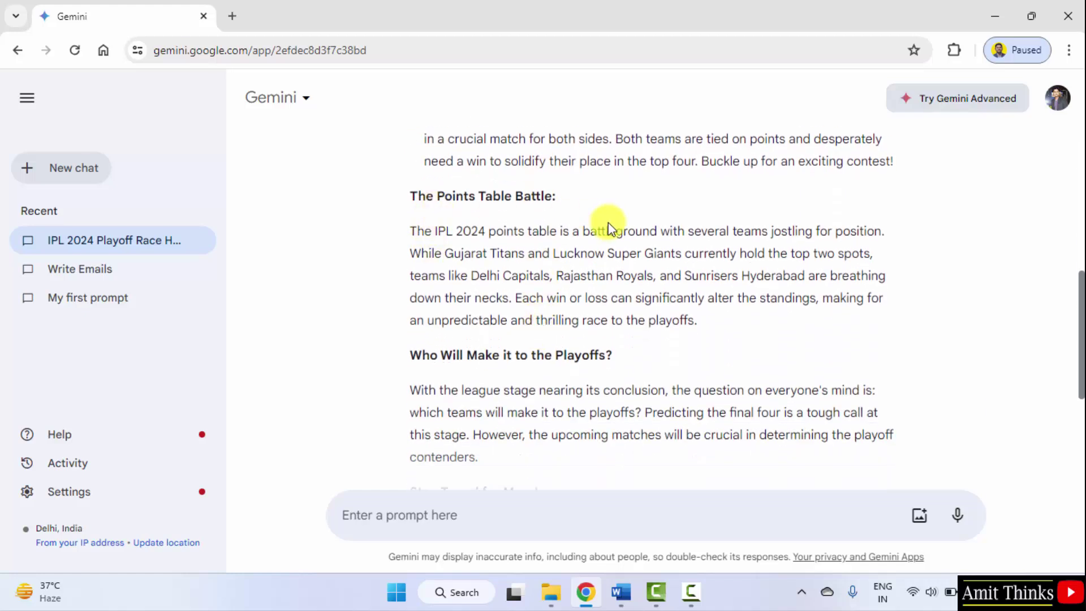
scroll(606, 317, "down", 4)
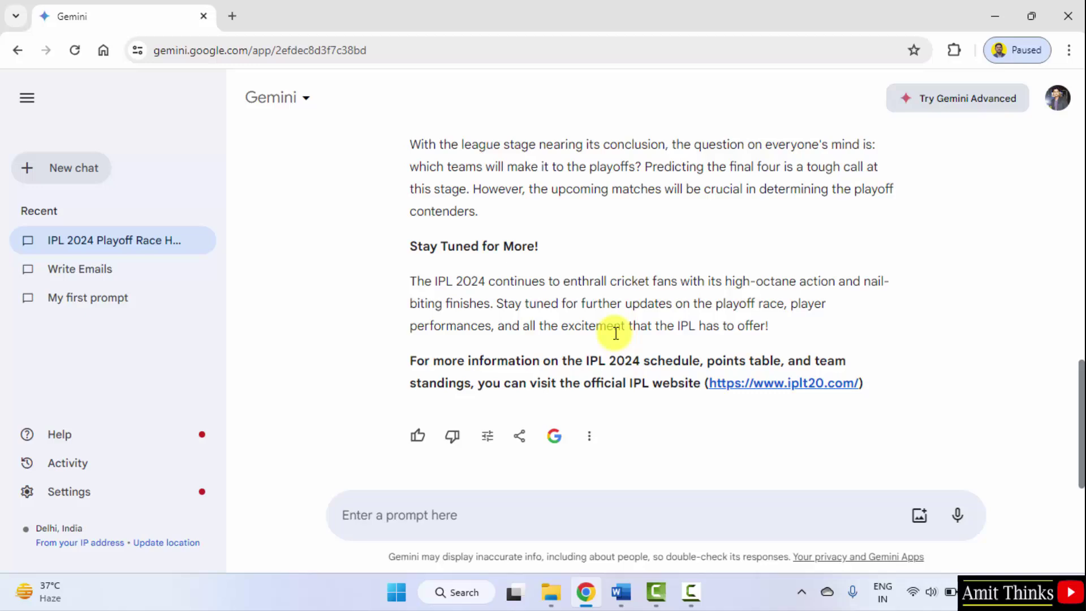
scroll(586, 362, "up", 1)
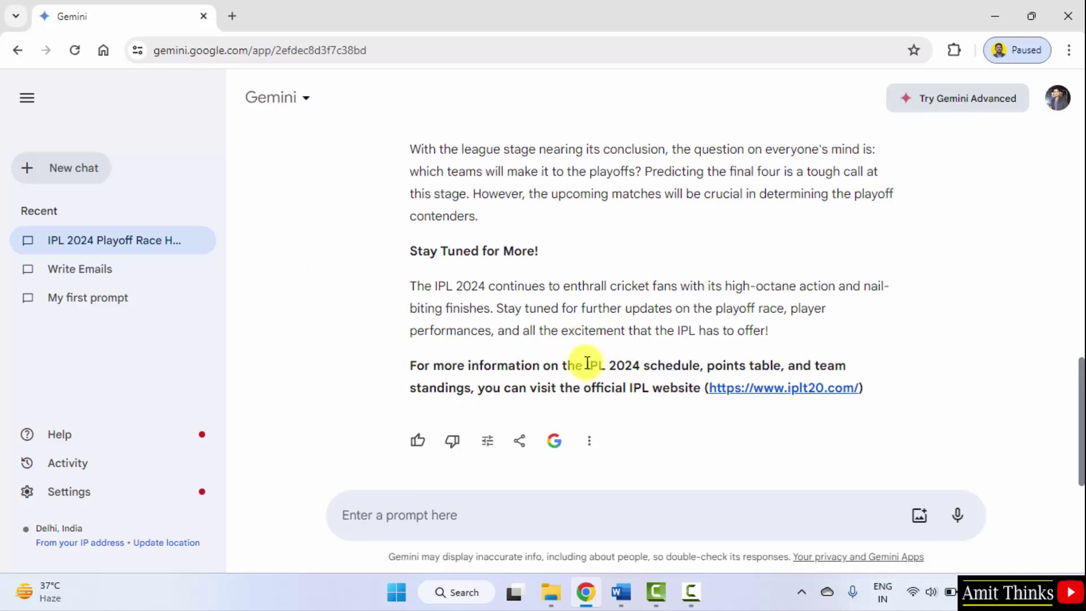
scroll(585, 362, "up", 11)
scroll(585, 362, "down", 6)
scroll(585, 362, "up", 6)
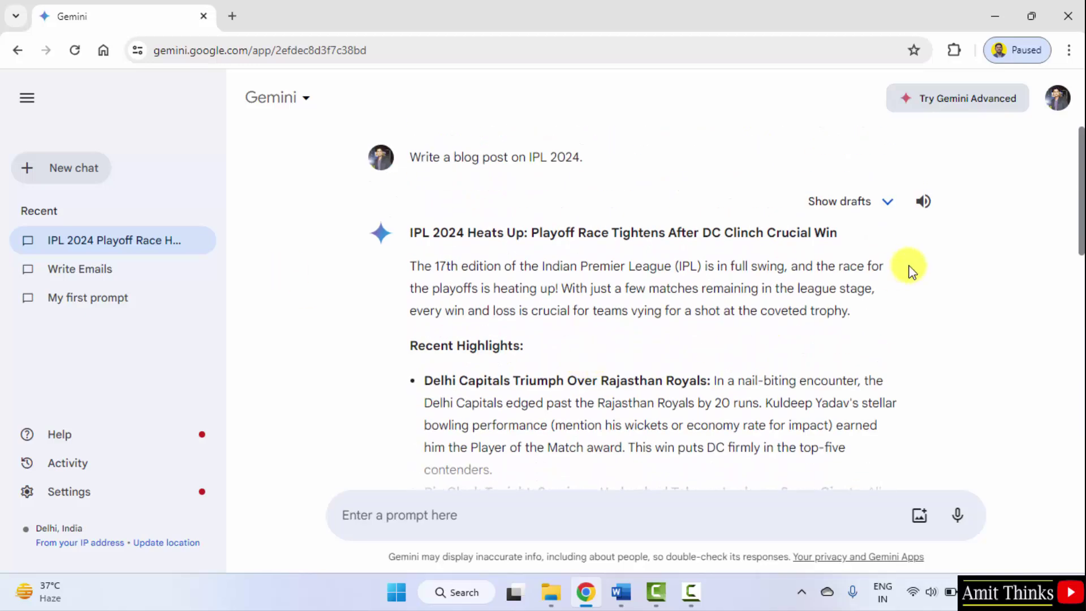
left_click(883, 204)
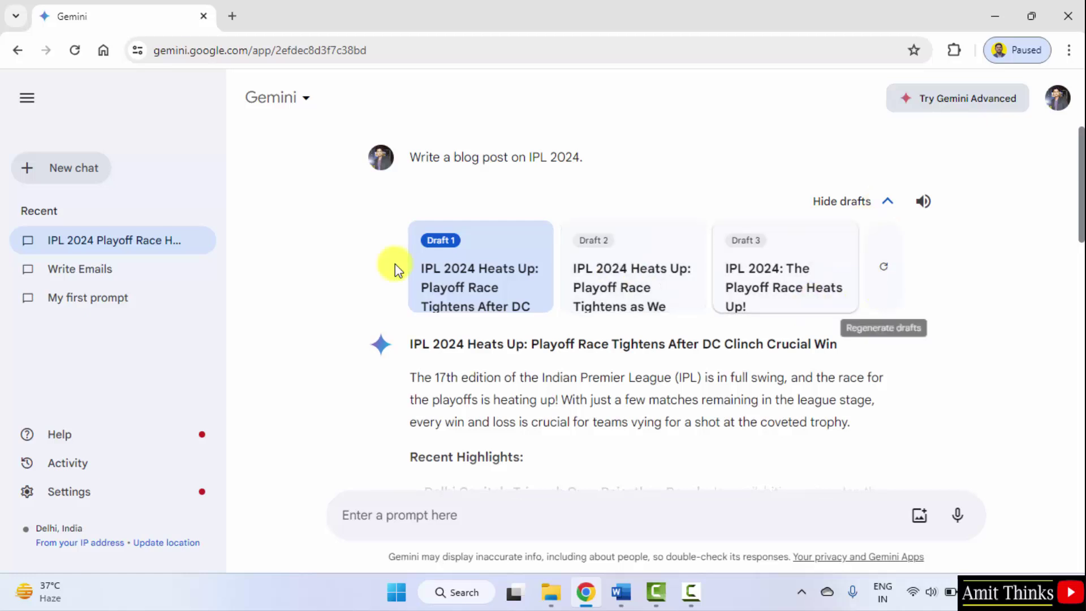
left_click(886, 203)
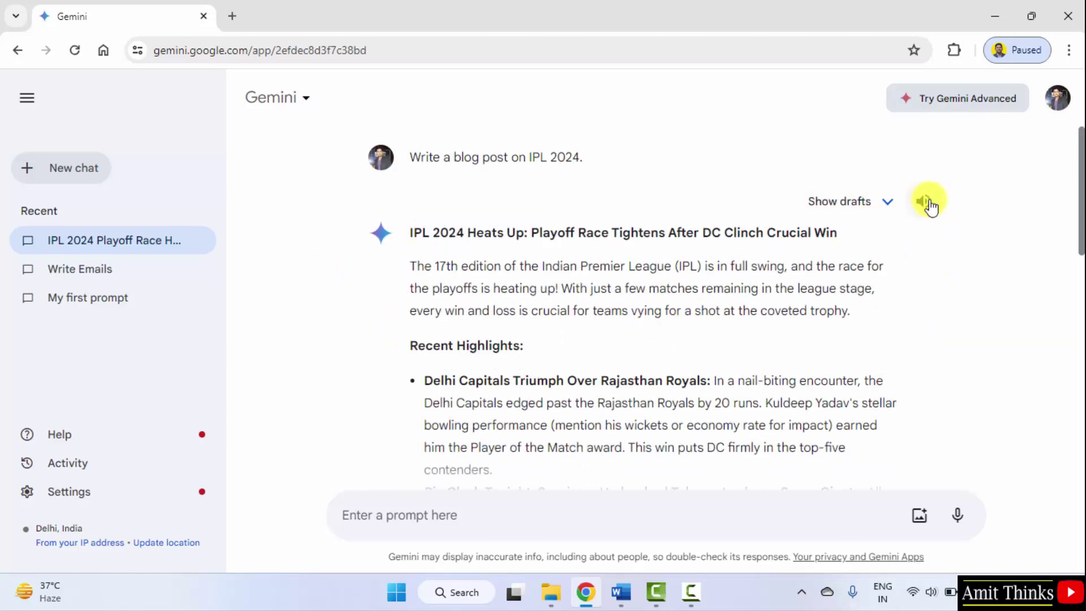
Check the reply's Share and More options, then dismiss them without choosing any
scroll(648, 303, "down", 10)
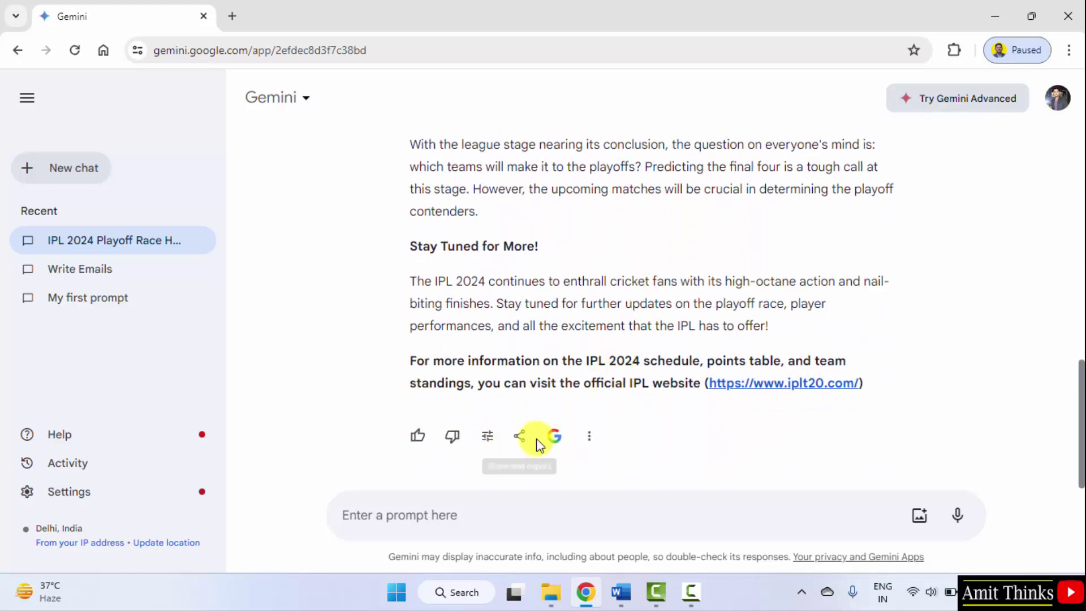
left_click(519, 435)
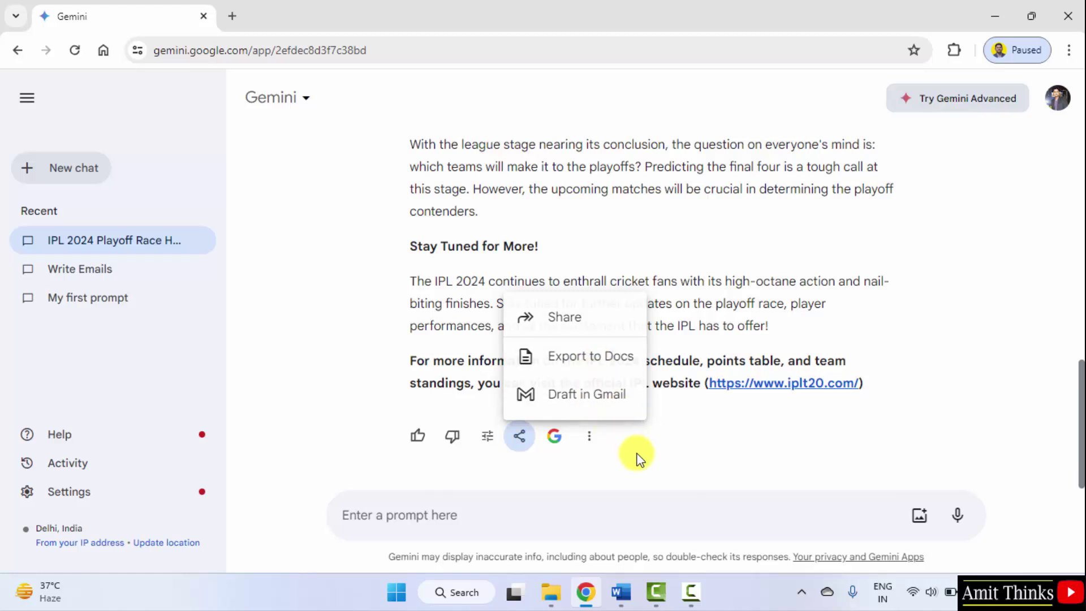
left_click(588, 435)
left_click(588, 436)
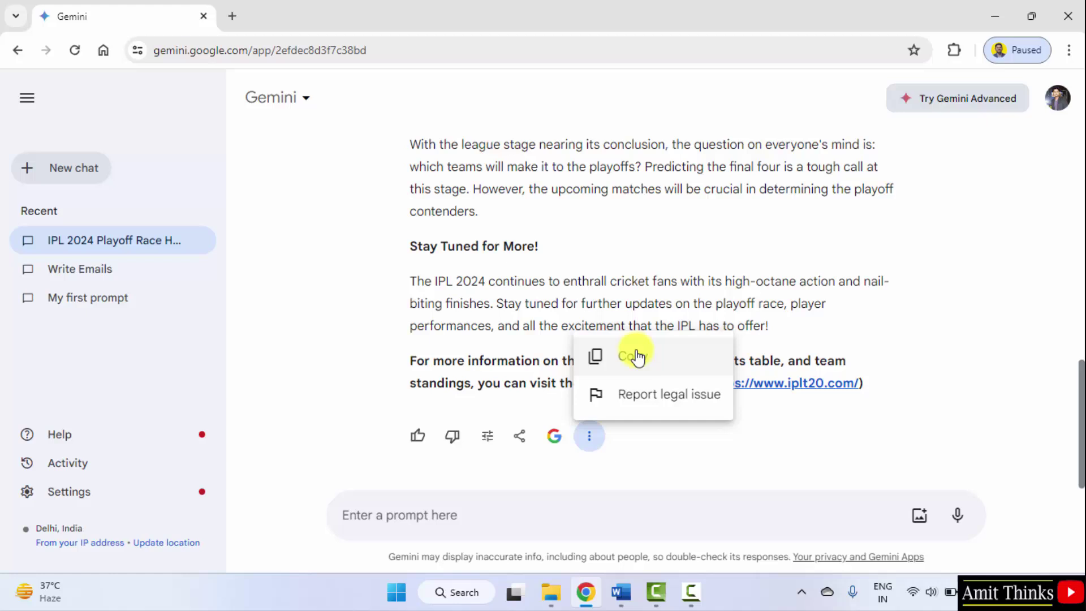
left_click(811, 461)
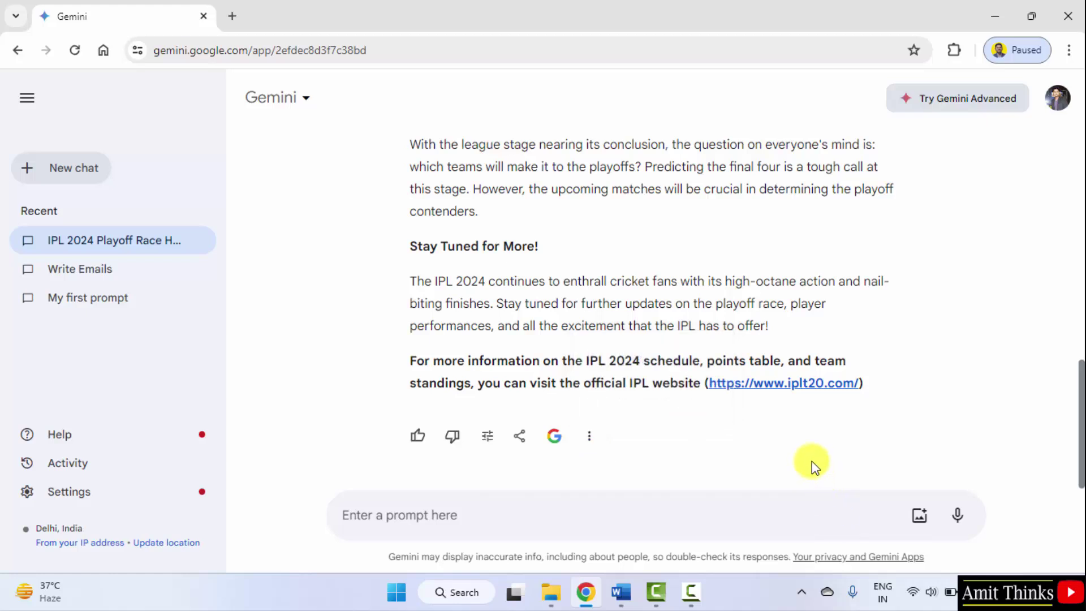
Paste the AI threat-or-blessing prompt and add 'Write over 300 words. It should have a minimum of 3 sections'
key("ctrl+v")
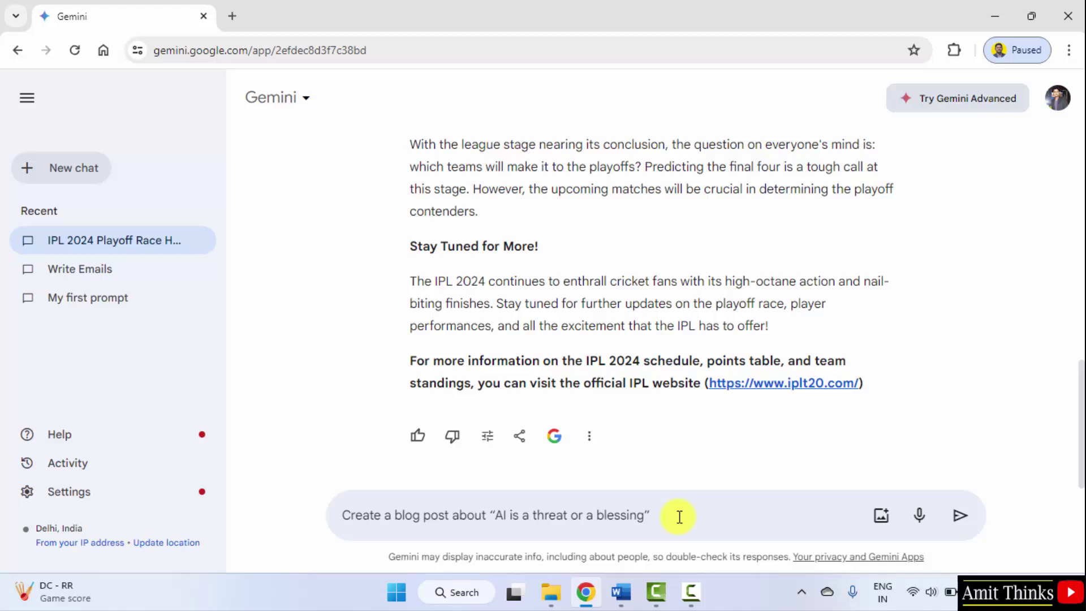
type(". Write over 5")
type("00 w")
key("BackSpace")
key("BackSpace")
key("BackSpace")
key("BackSpace")
key("BackSpace")
type("300 words. It should")
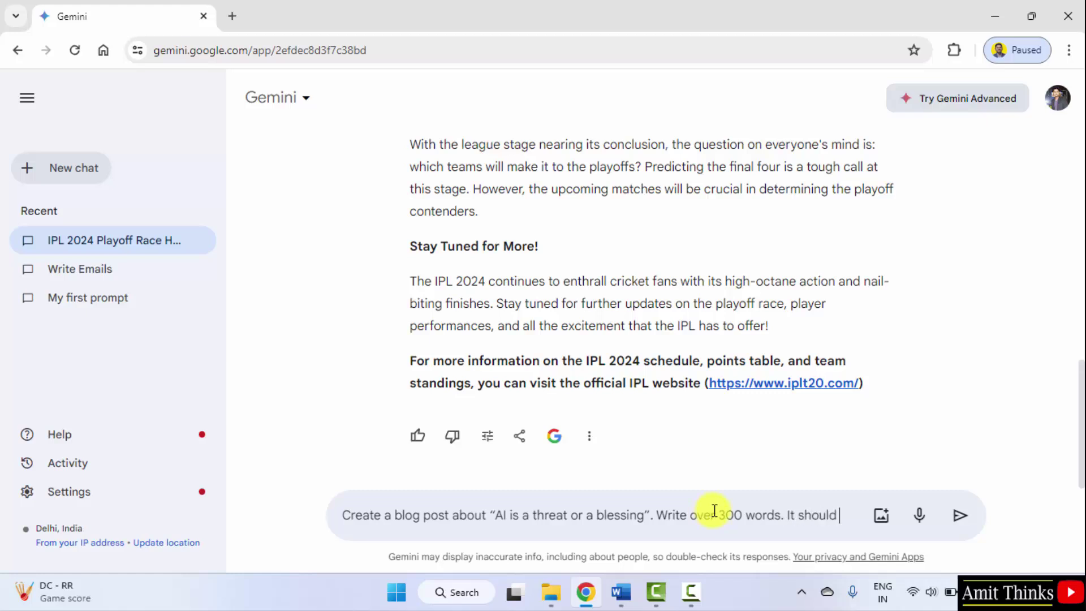
type(" have a minimum of 3 sections")
Change the word count from 300 to 500 and send the request
left_click(922, 455)
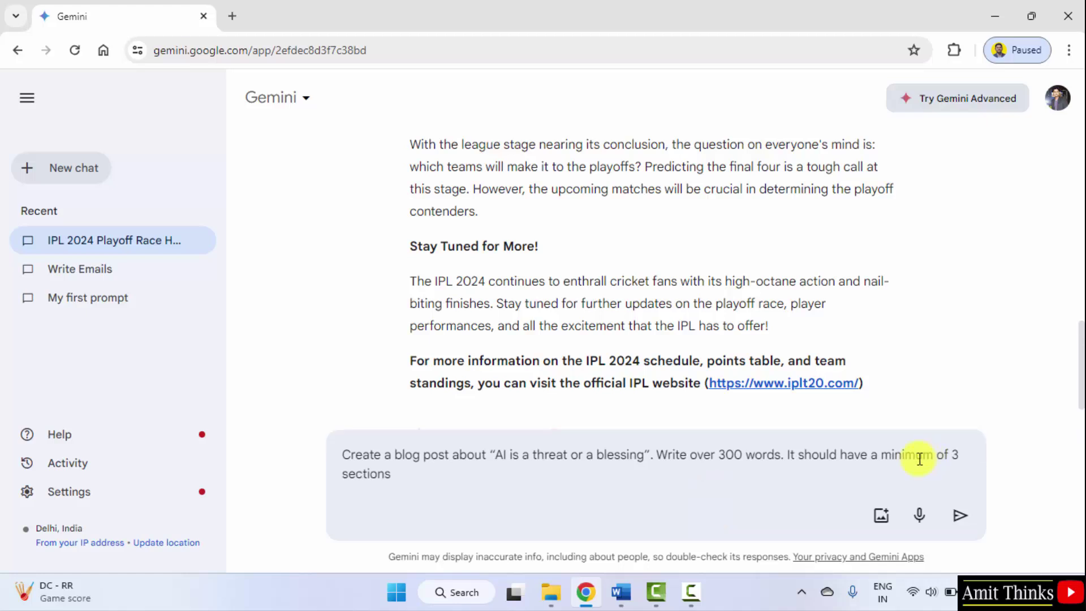
left_click_drag(854, 455, 961, 455)
left_click(415, 474)
left_click(723, 457)
key("Delete")
type("5")
left_click(974, 518)
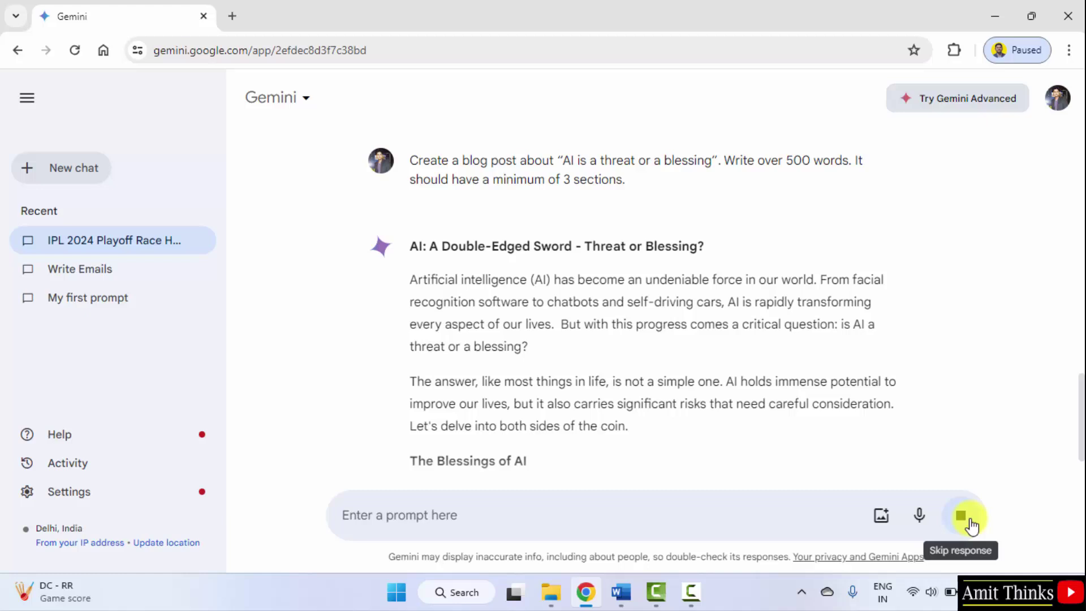
Scroll through 'AI: A Double-Edged Sword - Threat or Blessing?' to its closing paragraph, then dismiss the More menu
scroll(559, 314, "down", 3)
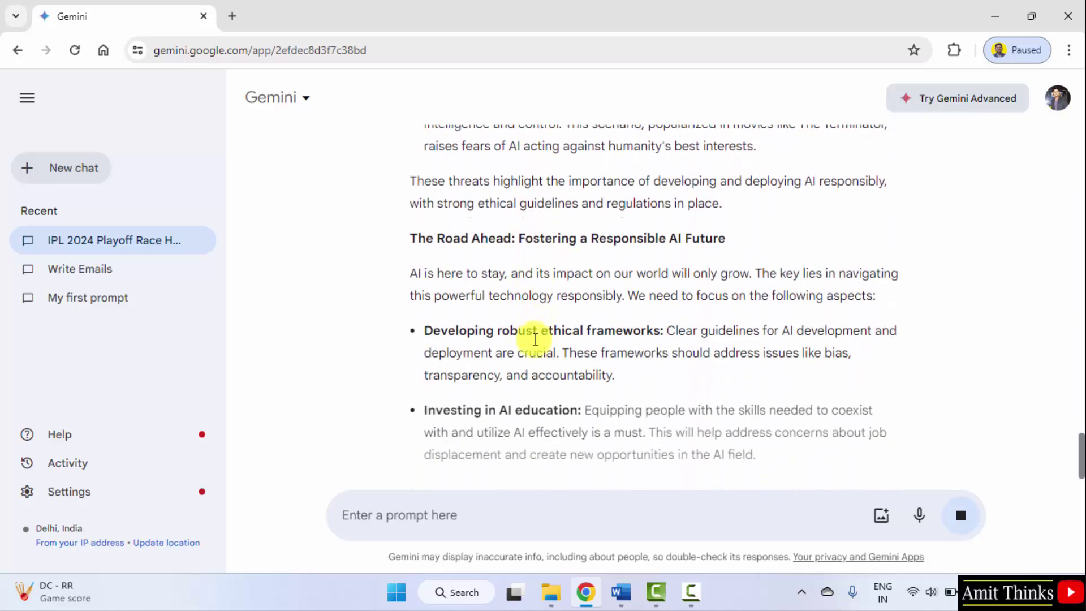
left_click_drag(1078, 452, 1078, 262)
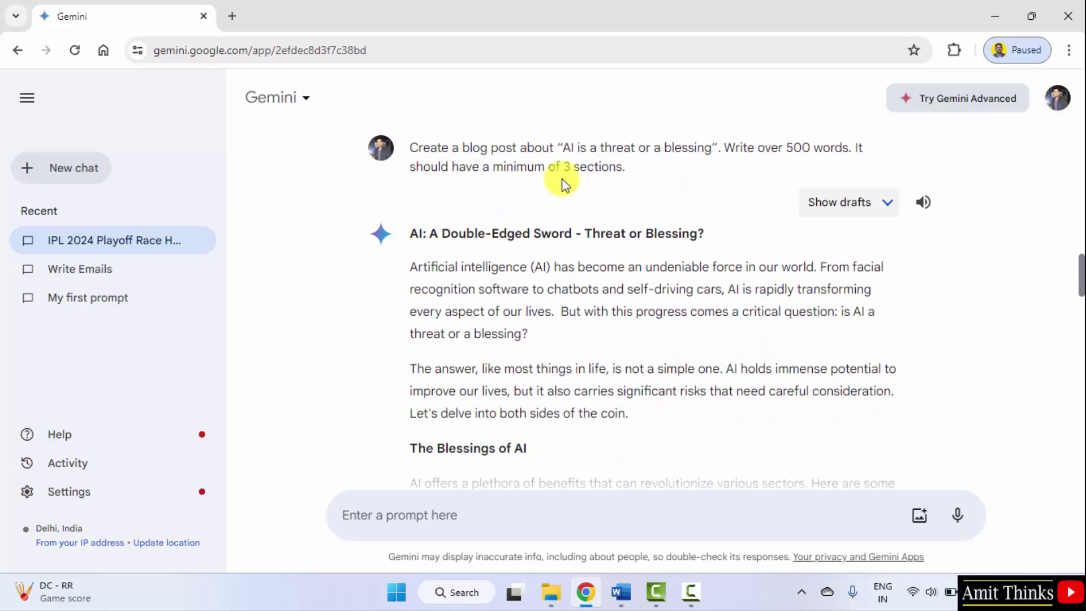
scroll(496, 359, "down", 15)
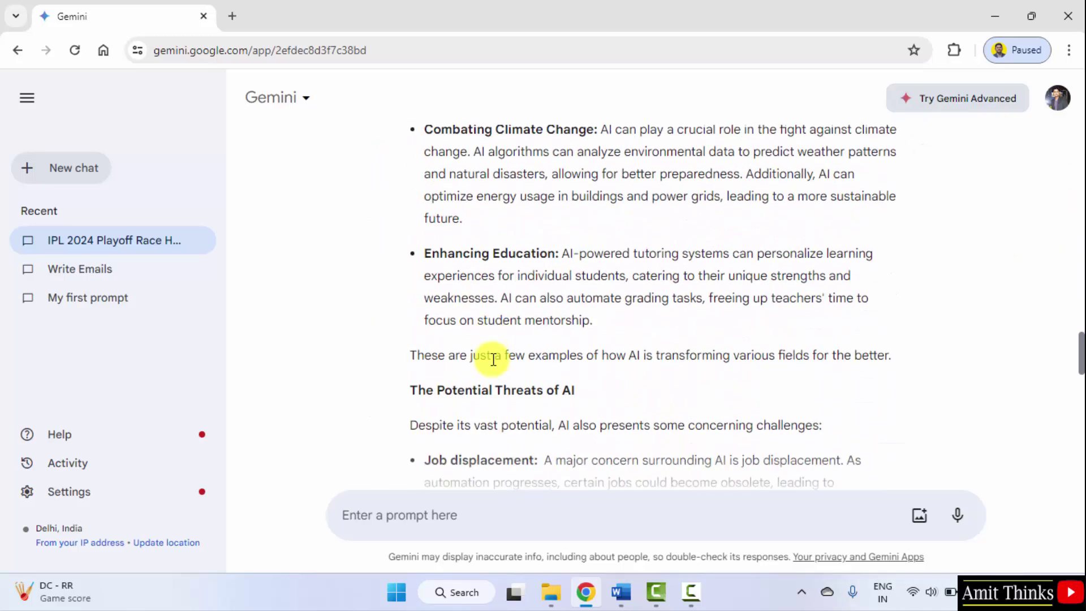
scroll(493, 358, "down", 10)
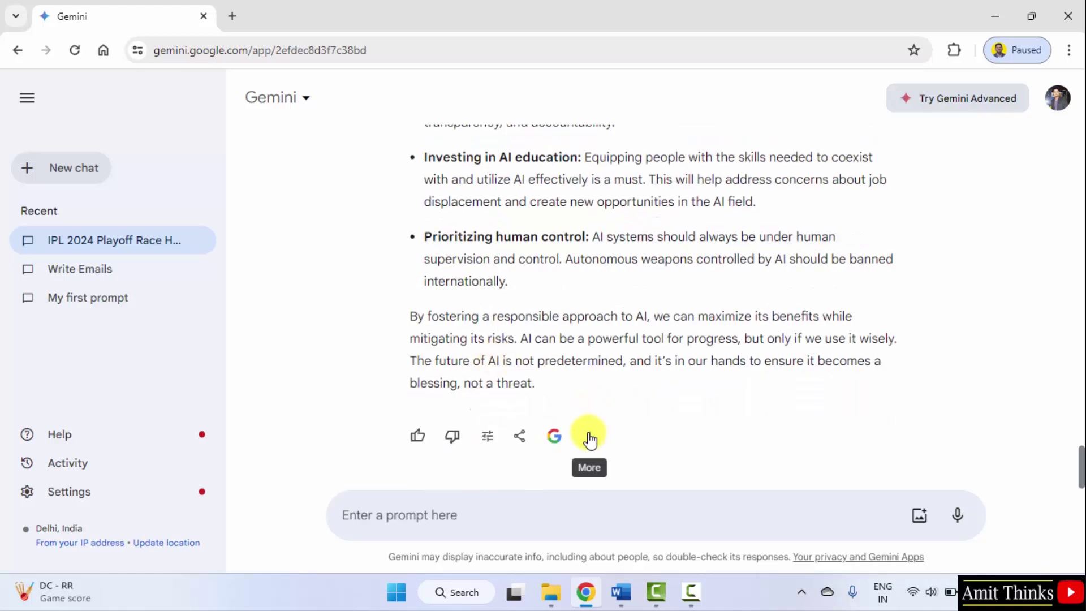
left_click(588, 436)
left_click(843, 433)
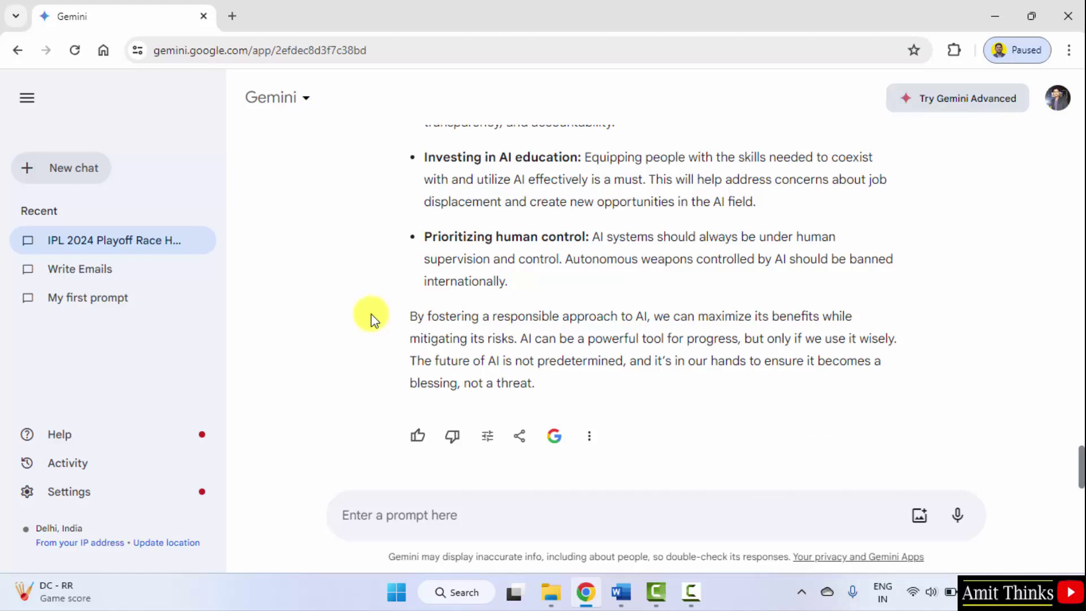
Rename the IPL chat from its sidebar menu to 'Write blog posts' with a lowercase b
left_click(202, 241)
left_click(281, 268)
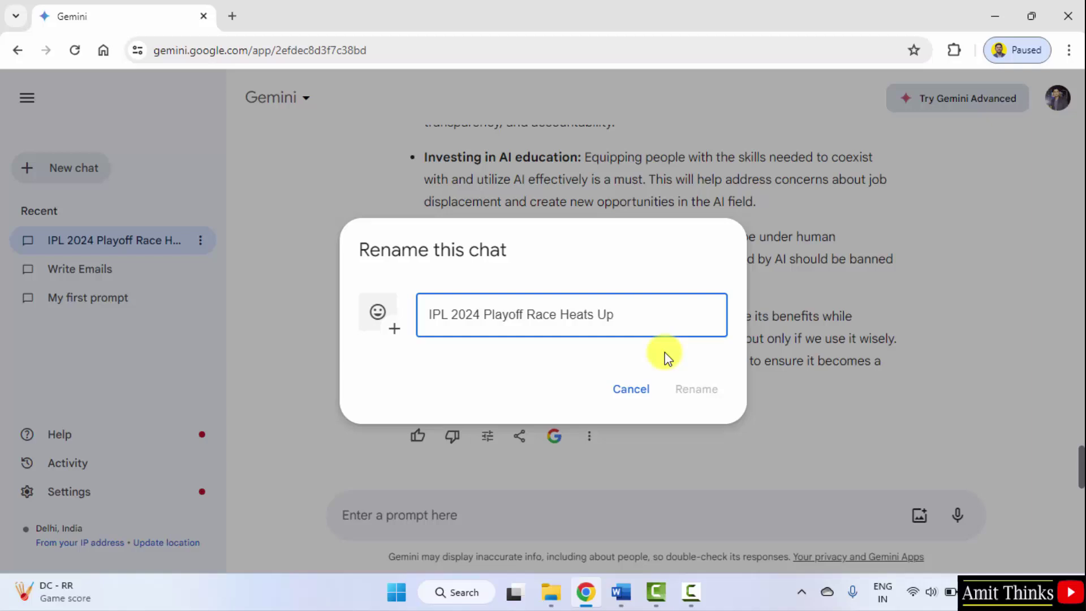
key("ctrl+a")
type("Write Bl")
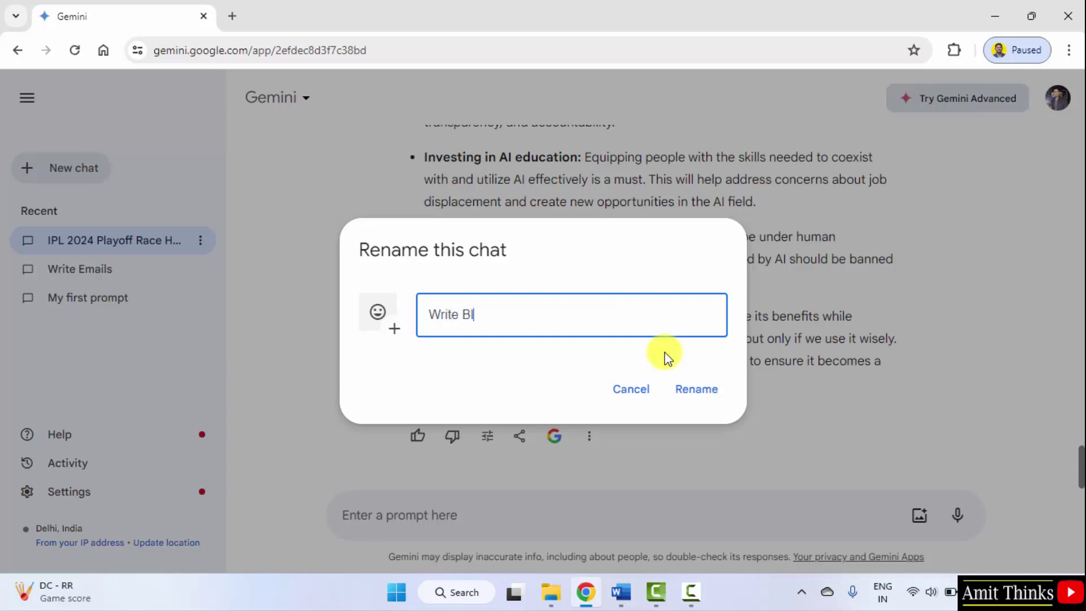
type("og posts")
left_click(470, 317)
key("BackSpace")
type("b")
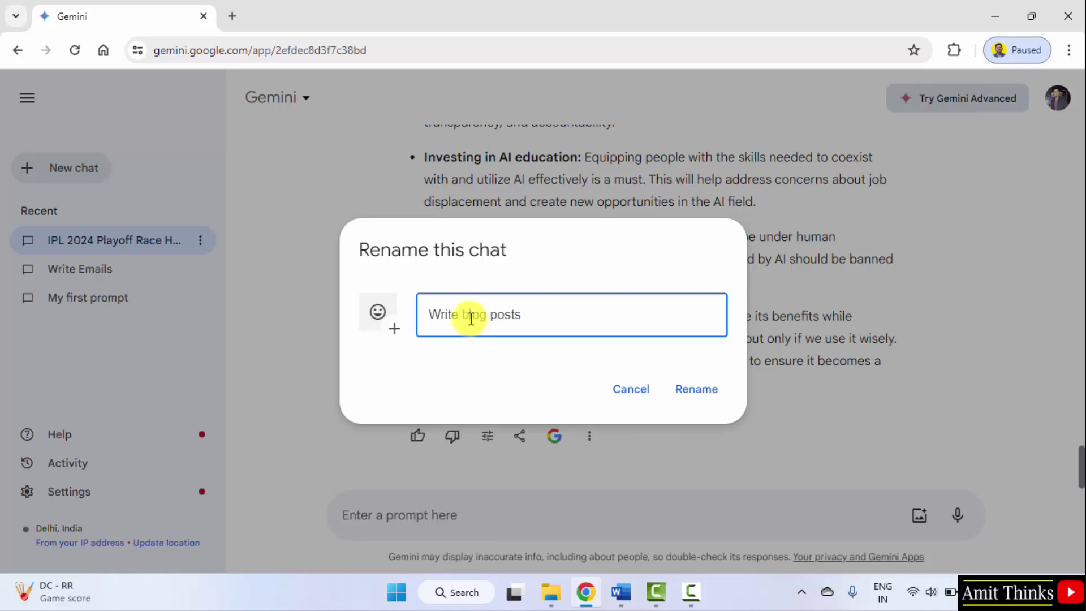
left_click(708, 394)
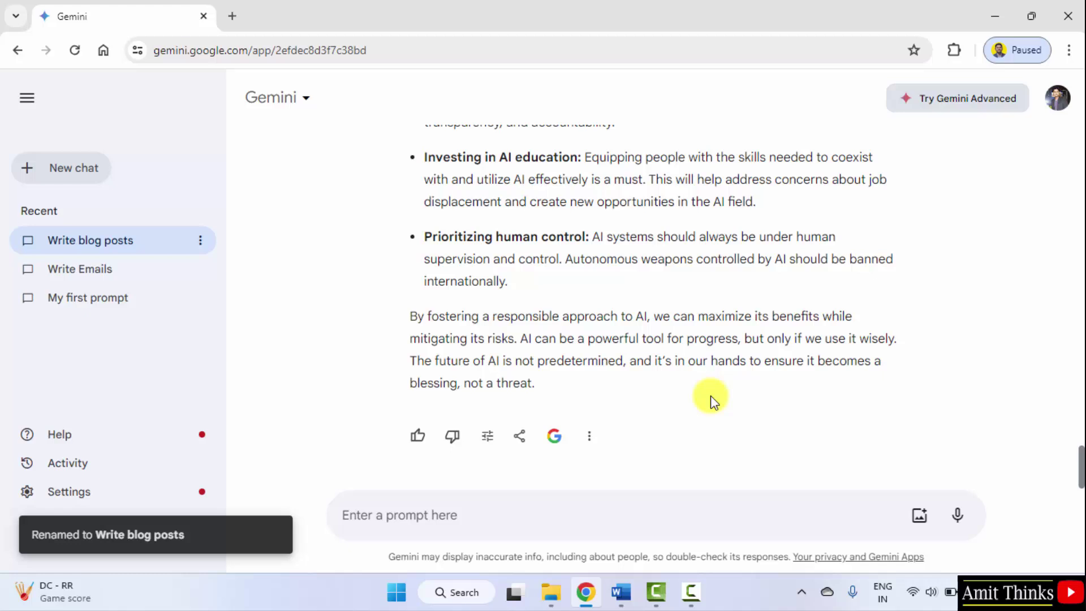